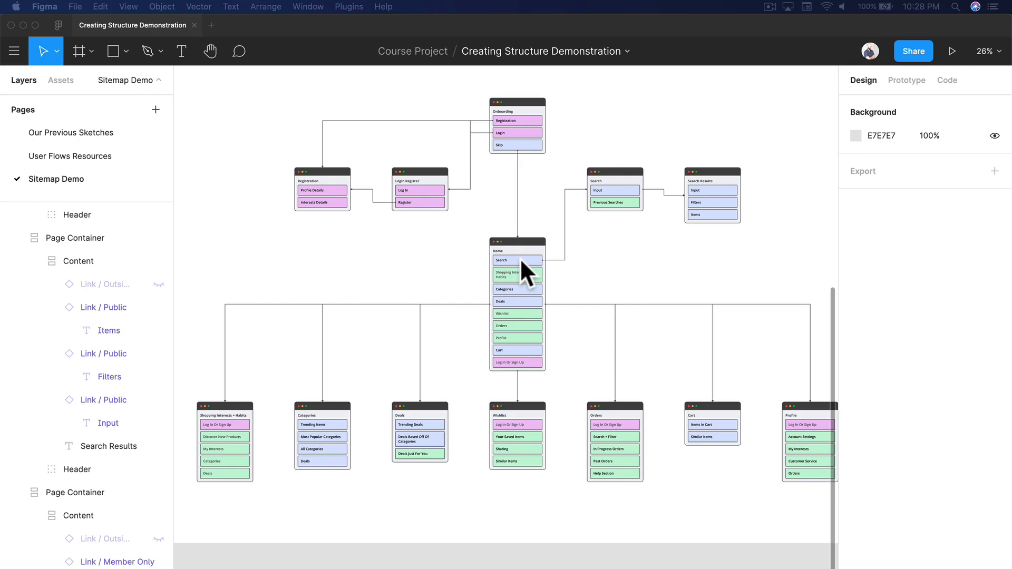
# Step: Examine the site map's page layout and the onboarding and product search user flows beside it
pyautogui.scroll(5, 419, 231)
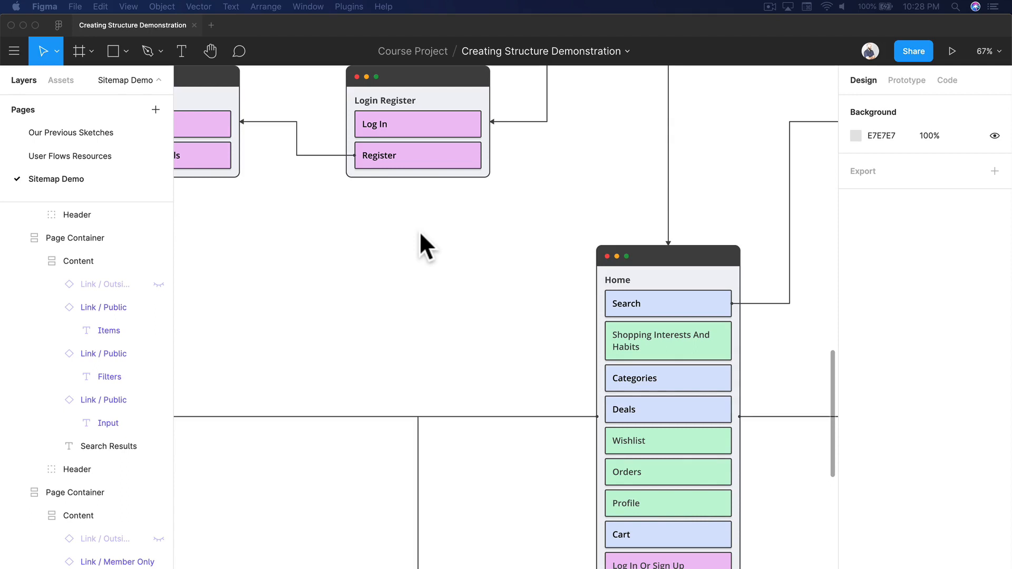
pyautogui.scroll(-4, 420, 234)
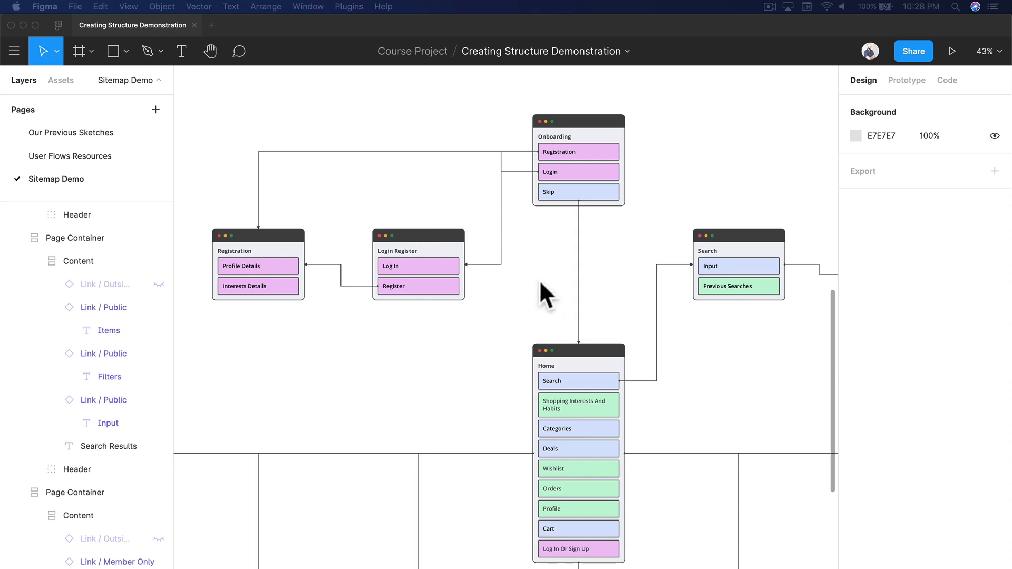
pyautogui.scroll(-3, 537, 287)
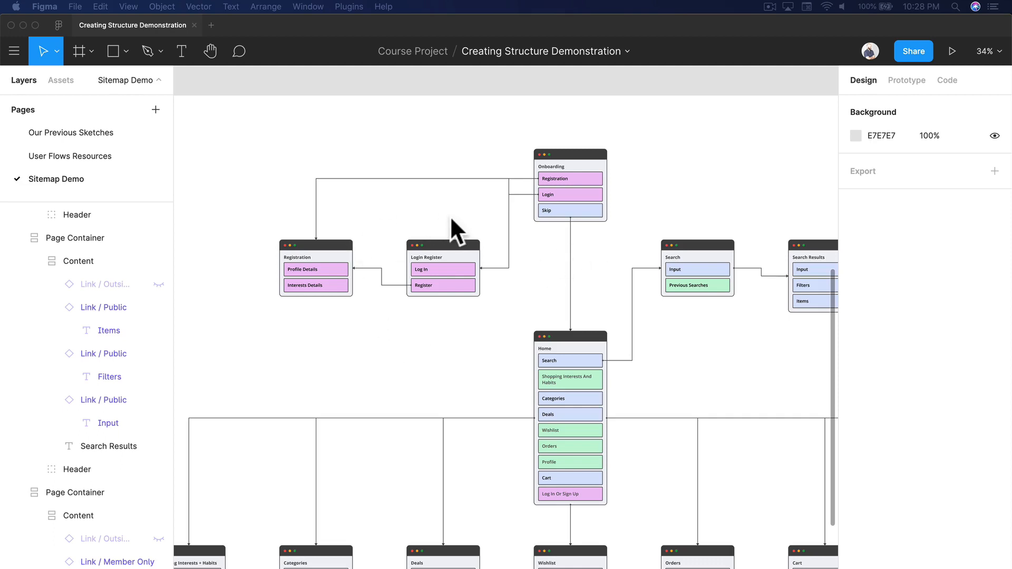
pyautogui.hscroll(-1, 451, 219)
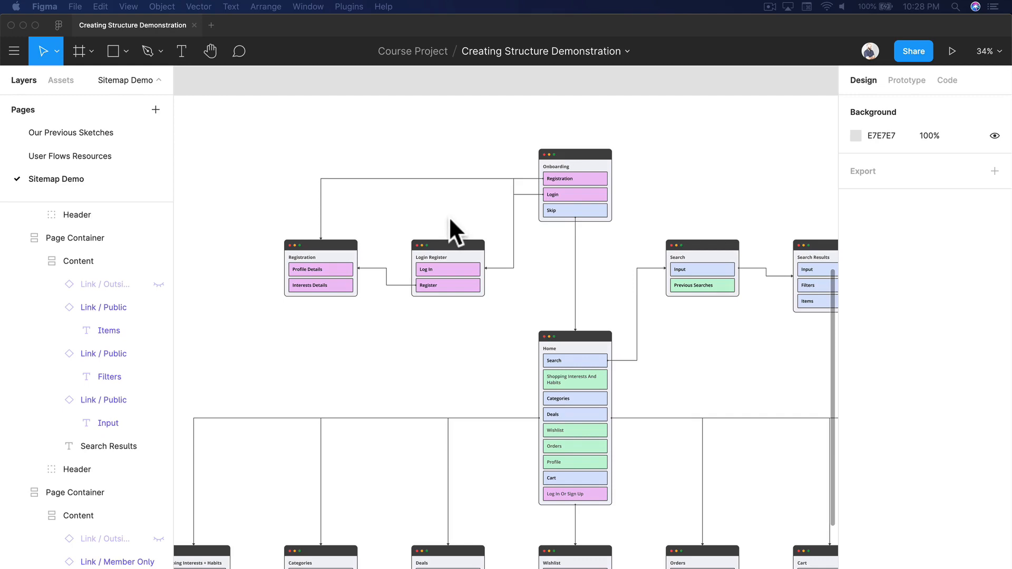
pyautogui.hscroll(15, 448, 216)
pyautogui.scroll(-4, 448, 217)
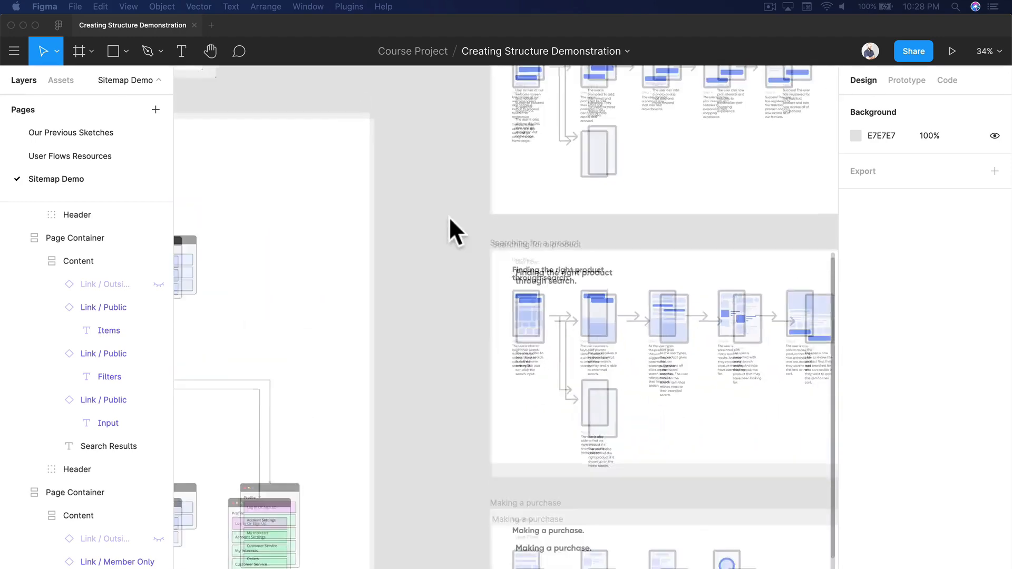
pyautogui.scroll(-1, 448, 216)
pyautogui.scroll(2, 451, 217)
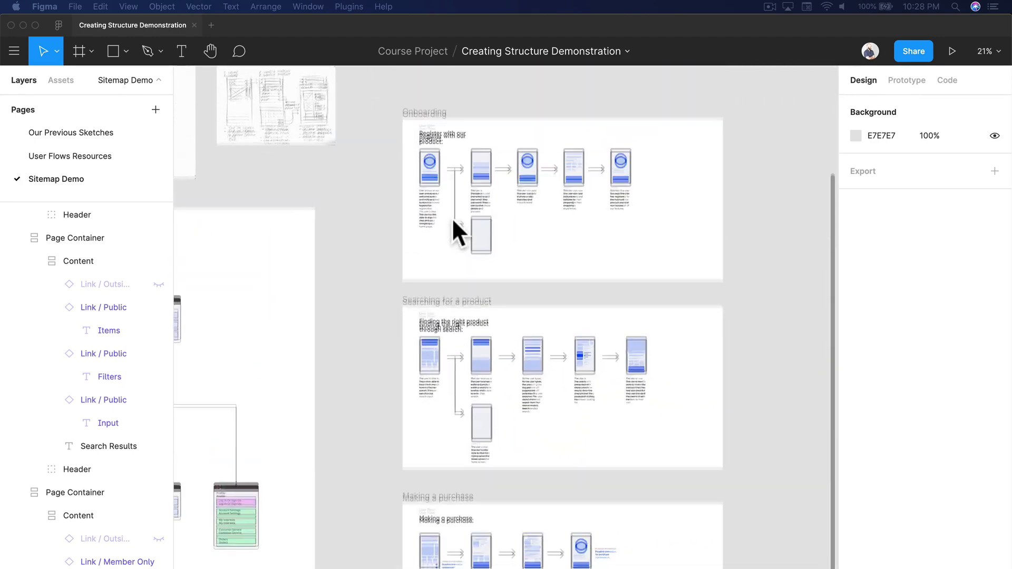
pyautogui.scroll(-1, 452, 217)
pyautogui.scroll(6, 507, 135)
pyautogui.scroll(2, 596, 160)
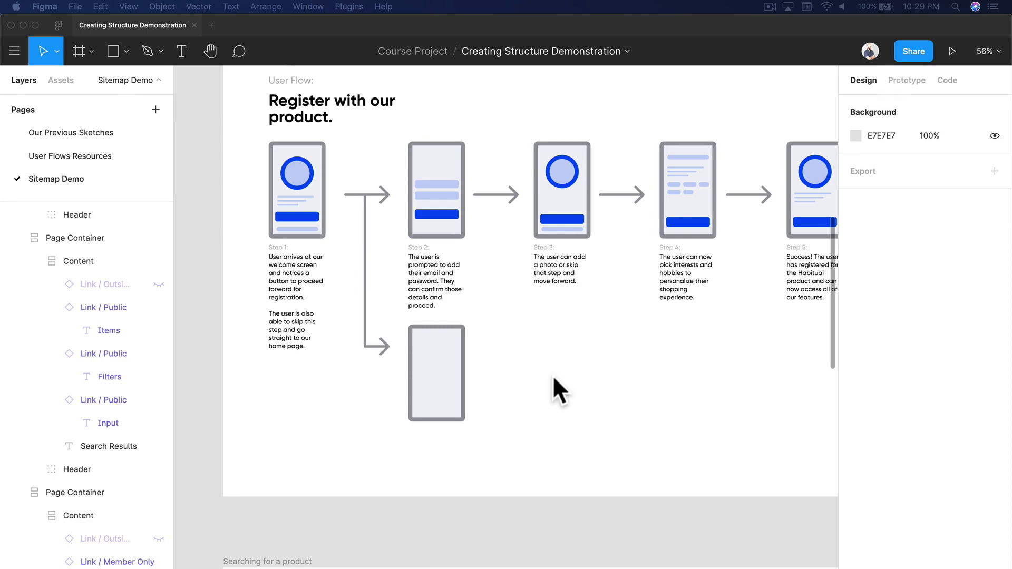
pyautogui.hscroll(-4, 548, 381)
pyautogui.scroll(-2, 548, 381)
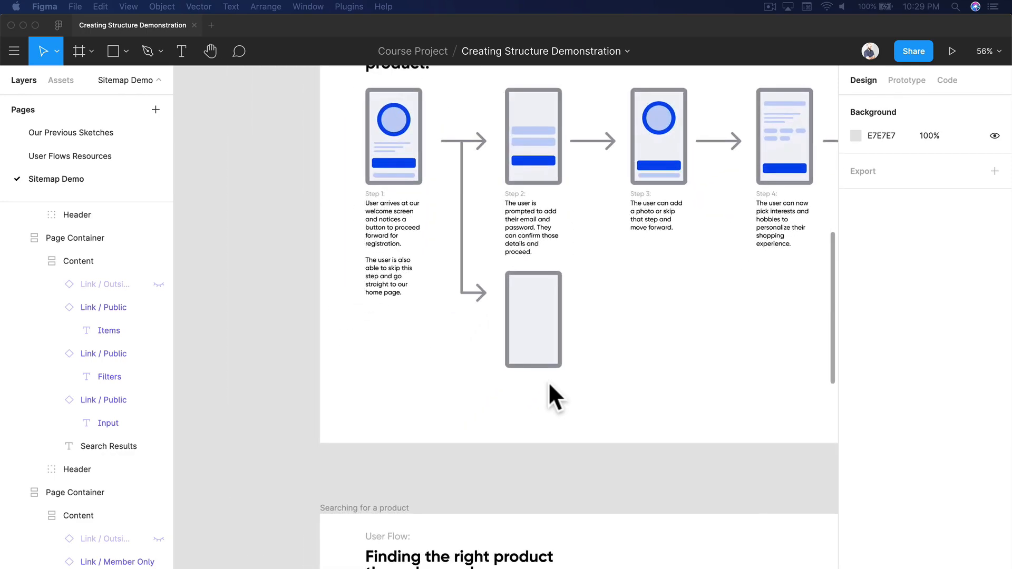
# Step: Review the hand-drawn structure sketches and compare them with the pages and connections in the site map
pyautogui.scroll(10, 548, 382)
pyautogui.hscroll(-10, 549, 382)
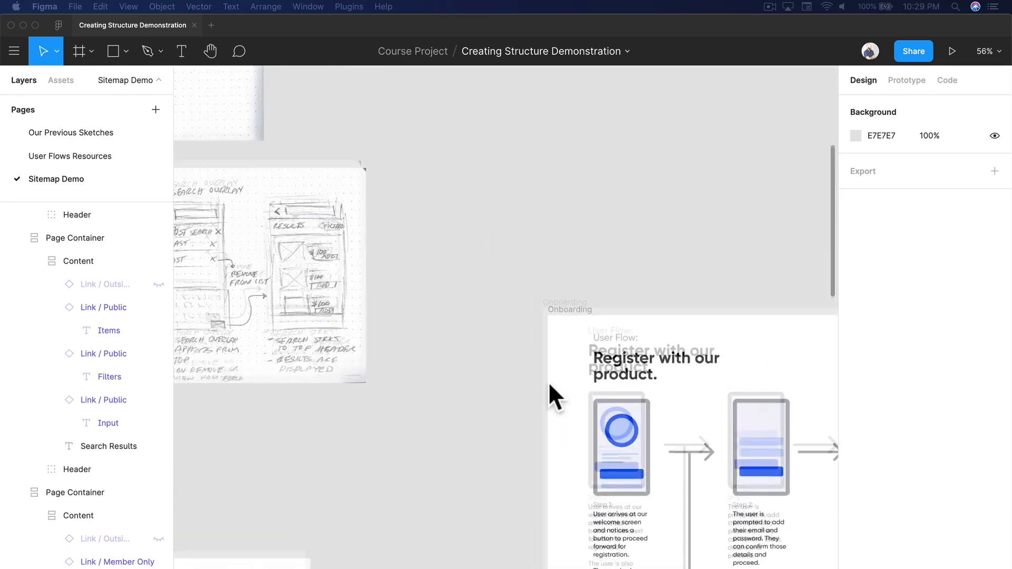
pyautogui.hscroll(-10, 501, 372)
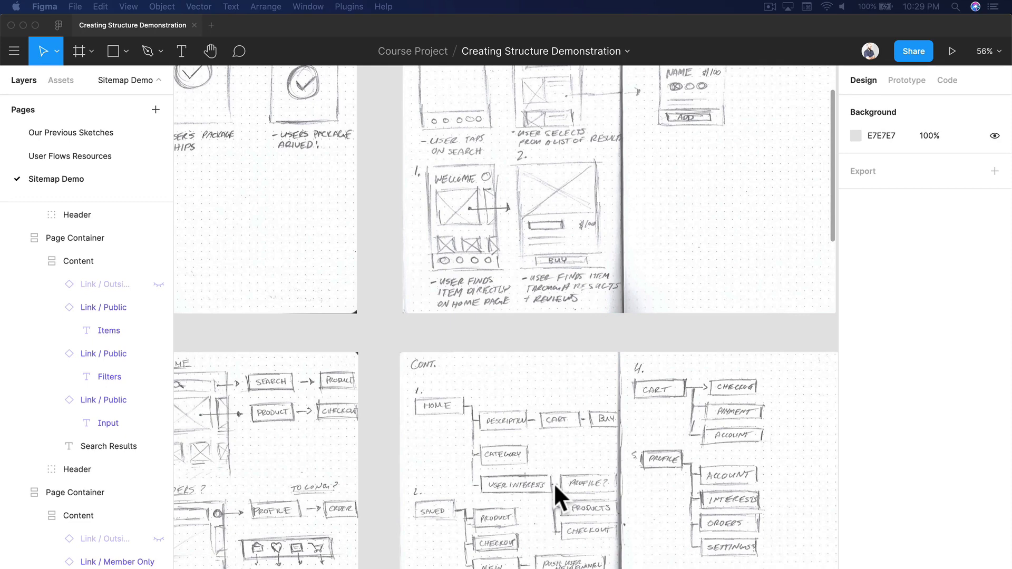
pyautogui.scroll(-15, 553, 483)
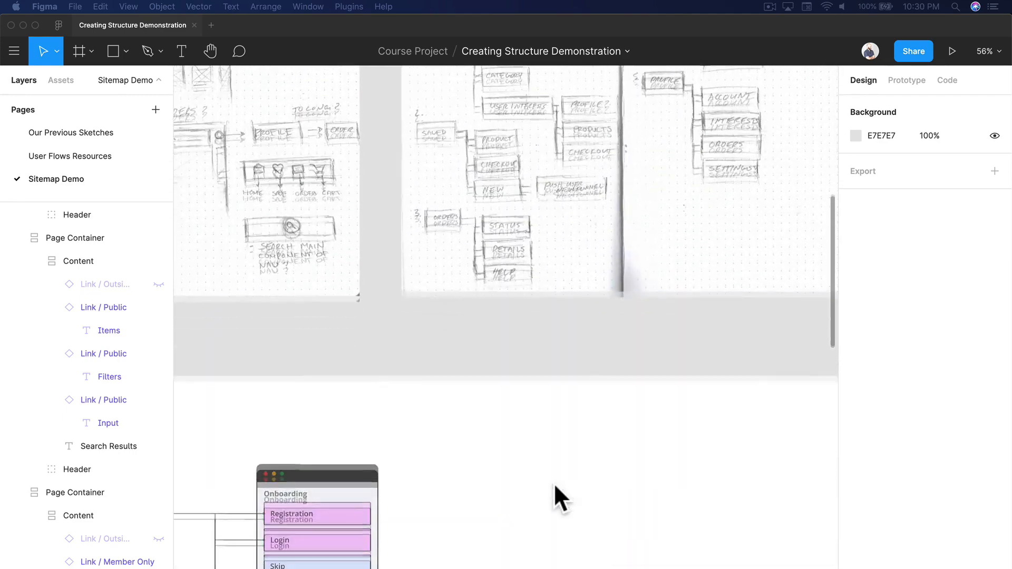
pyautogui.hscroll(-4, 554, 482)
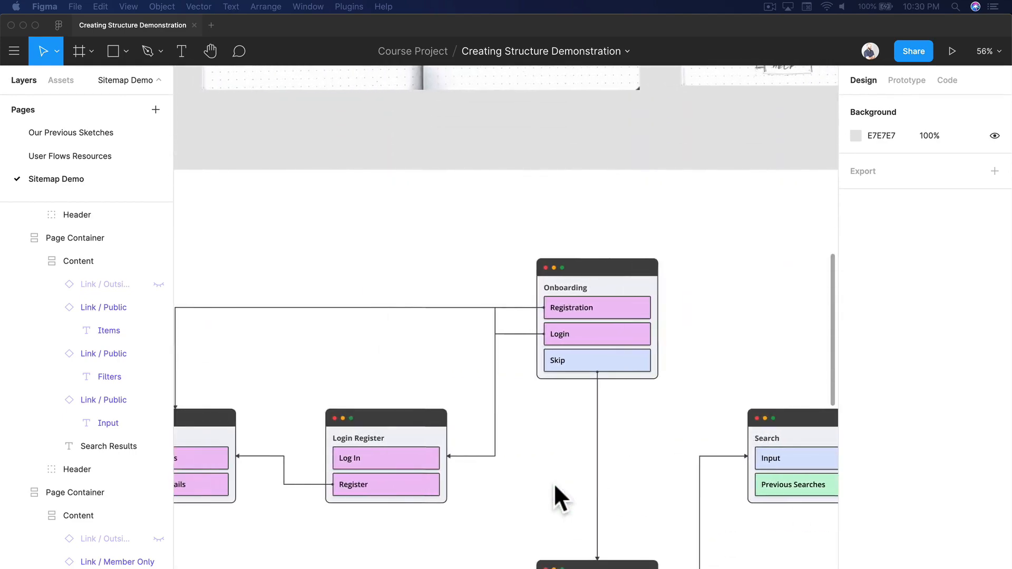
pyautogui.scroll(-3, 558, 483)
pyautogui.scroll(-4, 558, 482)
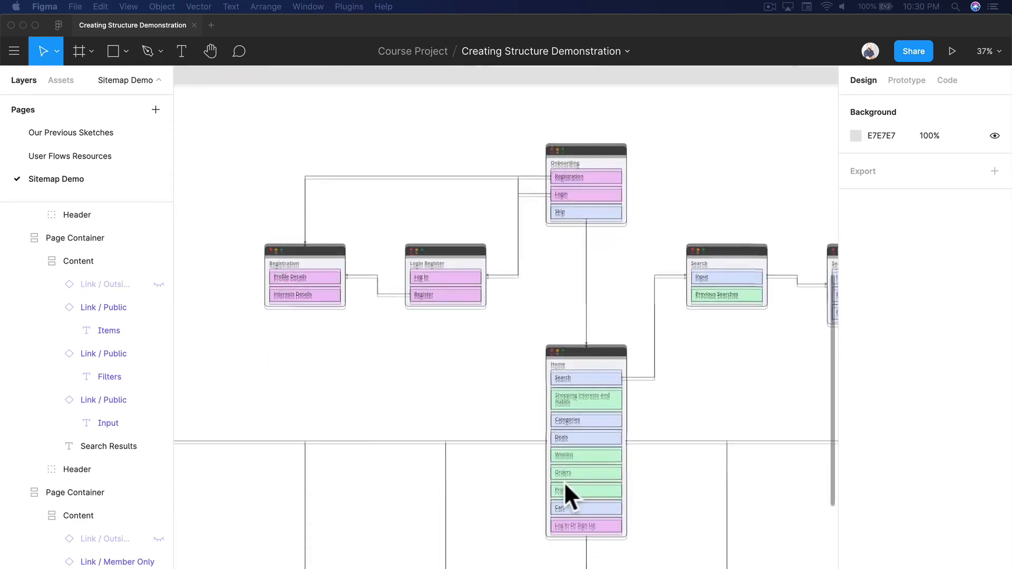
pyautogui.hscroll(1, 564, 481)
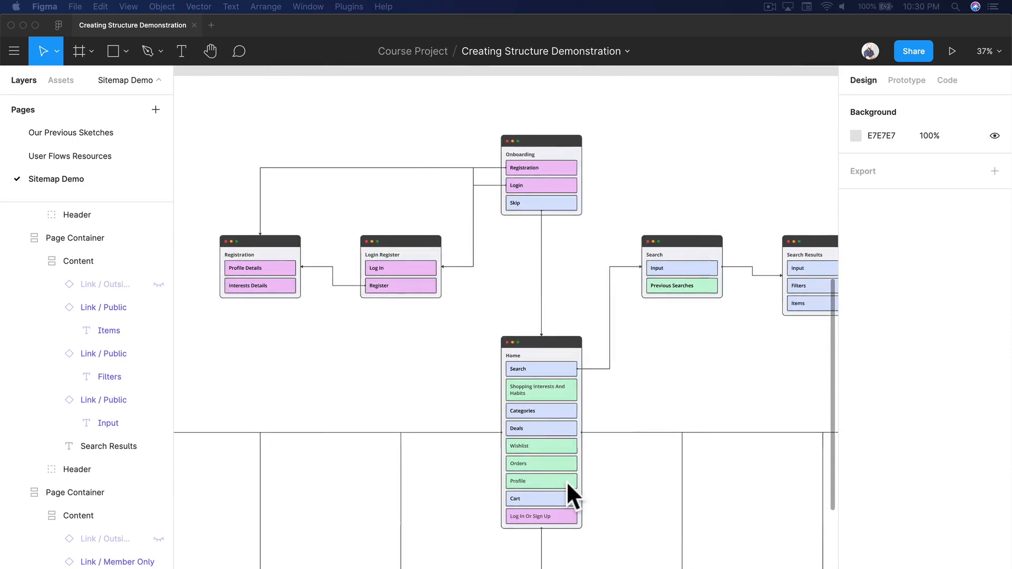
pyautogui.scroll(2, 574, 414)
pyautogui.hscroll(-1, 574, 414)
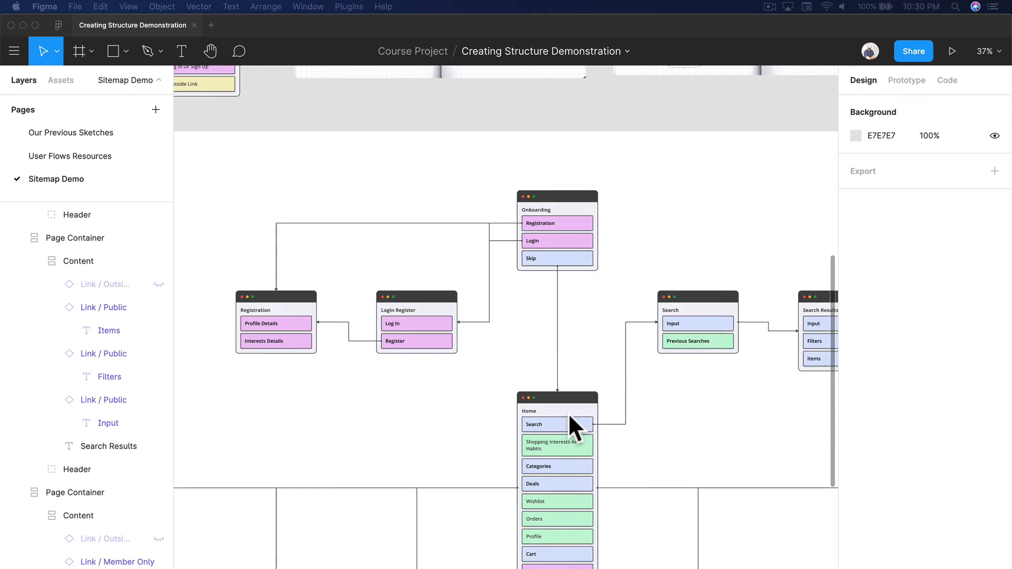
pyautogui.keyDown('ctrl'); pyautogui.scroll(-3, 568, 413); pyautogui.keyUp('ctrl')
pyautogui.scroll(-5, 568, 412)
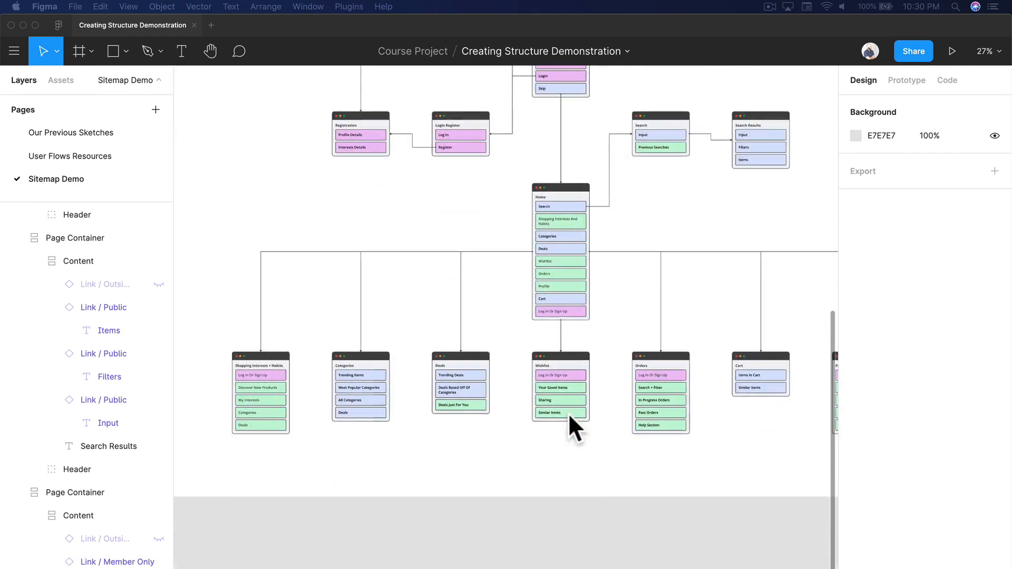
pyautogui.hscroll(5, 568, 413)
pyautogui.scroll(5, 564, 406)
pyautogui.hscroll(-5, 559, 391)
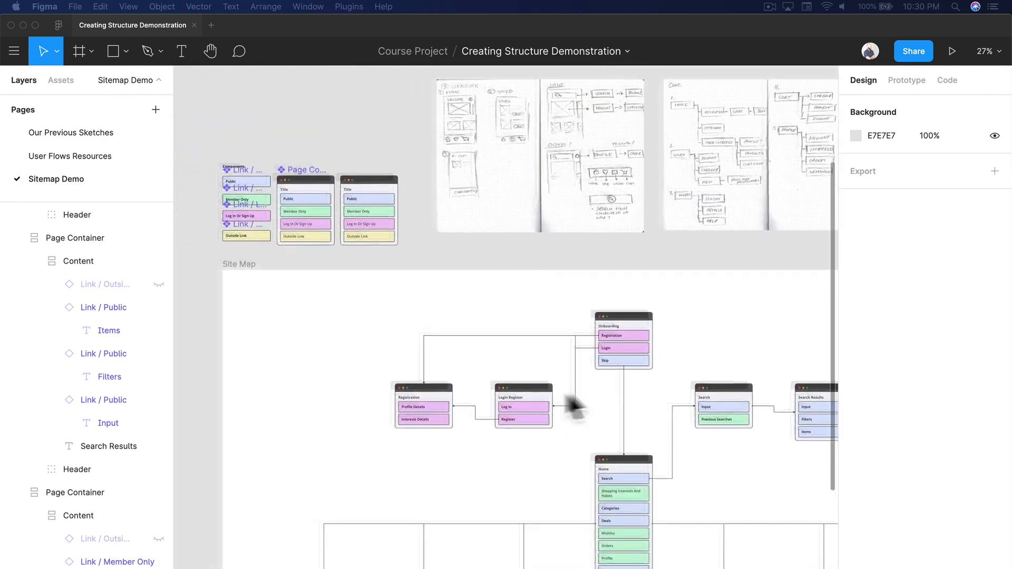
# Step: Select the Public, Member Only, Log In or Sign Up and Outside Links master components together and review their selection colors
pyautogui.keyDown('ctrl'); pyautogui.scroll(5, 572, 403); pyautogui.keyUp('ctrl')
pyautogui.scroll(5, 601, 395)
pyautogui.hscroll(-3, 601, 396)
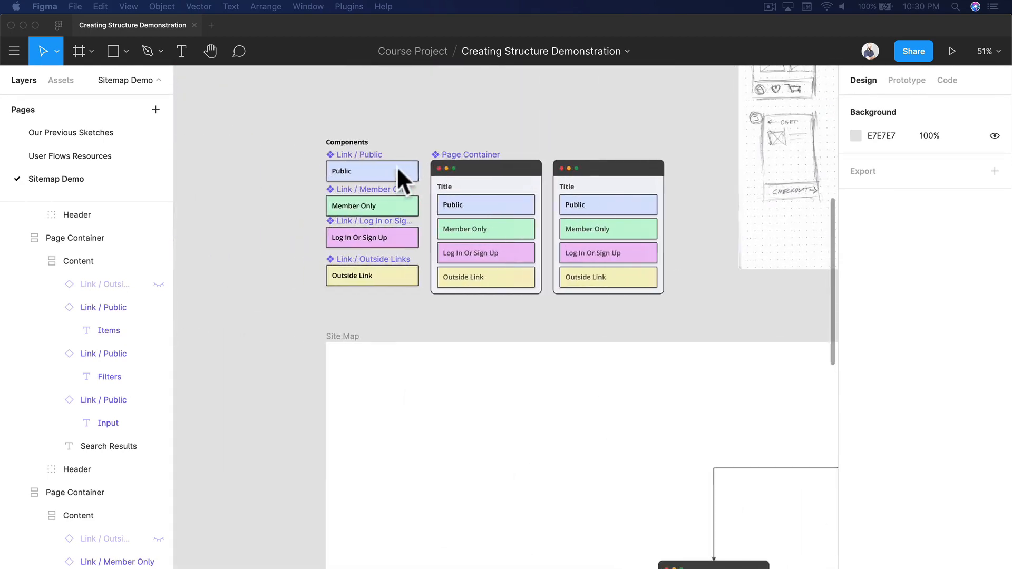
pyautogui.click(411, 179)
pyautogui.keyDown('shift'); pyautogui.click(413, 213); pyautogui.keyUp('shift')
pyautogui.keyDown('shift'); pyautogui.click(415, 243); pyautogui.keyUp('shift')
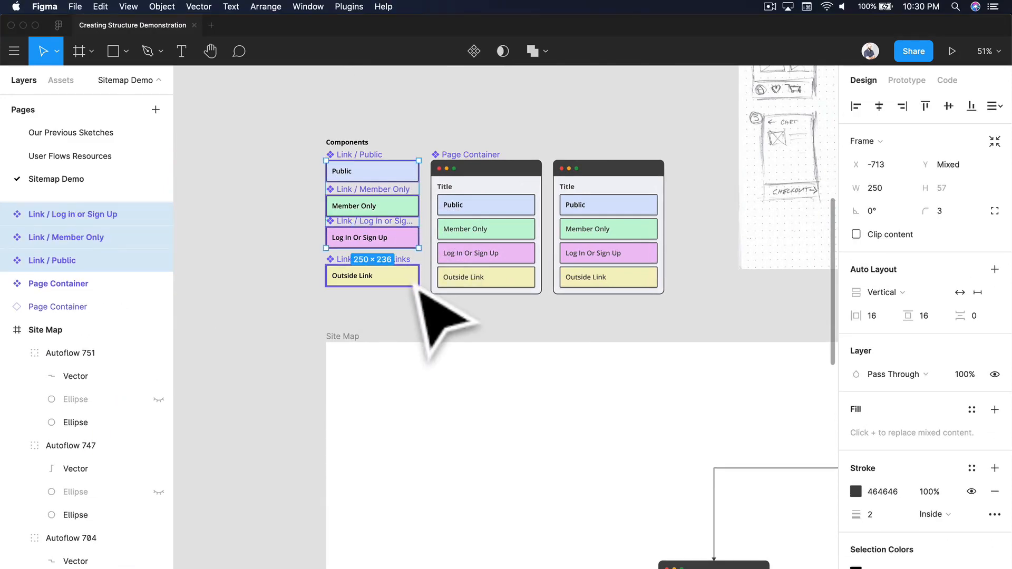
pyautogui.keyDown('shift'); pyautogui.click(416, 285); pyautogui.keyUp('shift')
pyautogui.scroll(-3, 946, 519)
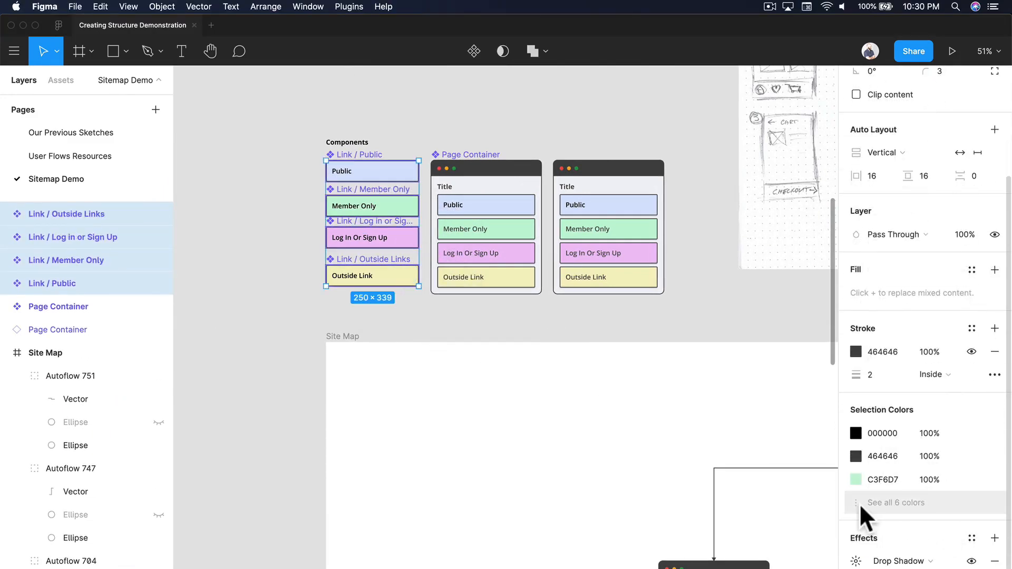
# Step: Change the Link / Public component's fill to a neutral light grey
pyautogui.click(401, 174)
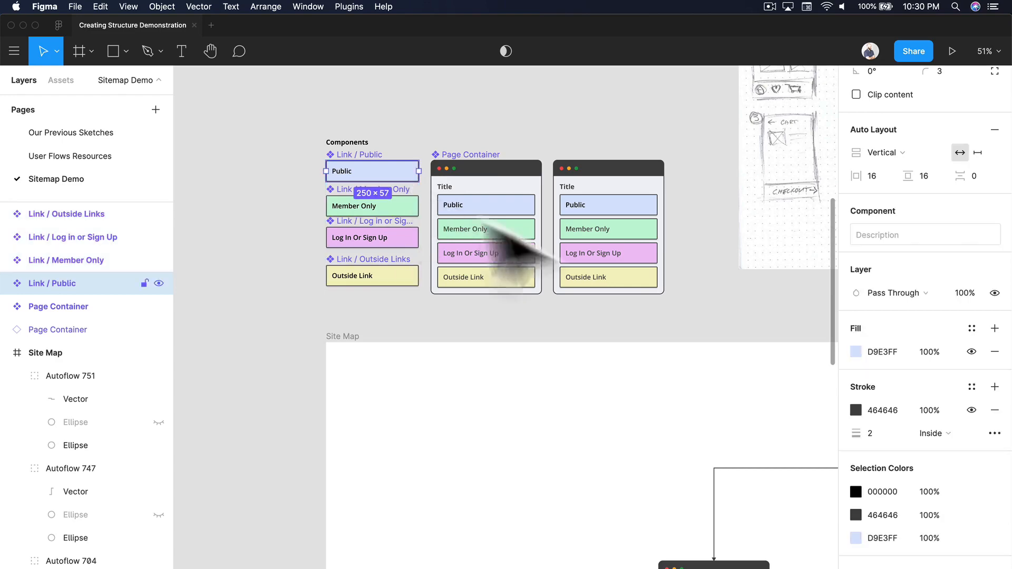
pyautogui.click(856, 539)
pyautogui.moveTo(756, 410); pyautogui.dragTo(754, 405)
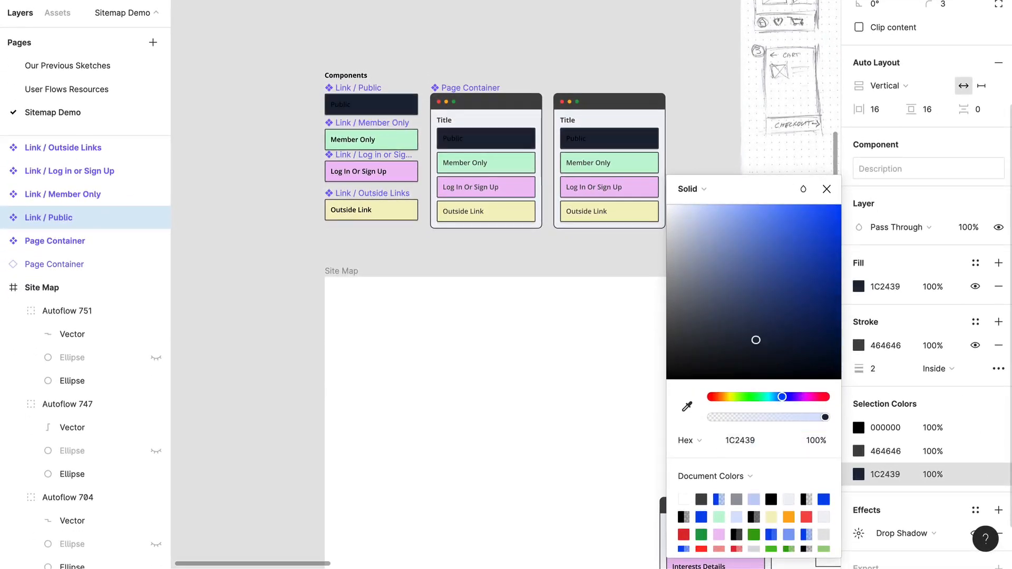
pyautogui.moveTo(756, 340); pyautogui.dragTo(633, 248)
# Step: Change the Link / Member Only component's green fill to a neutral light grey
pyautogui.click(384, 140)
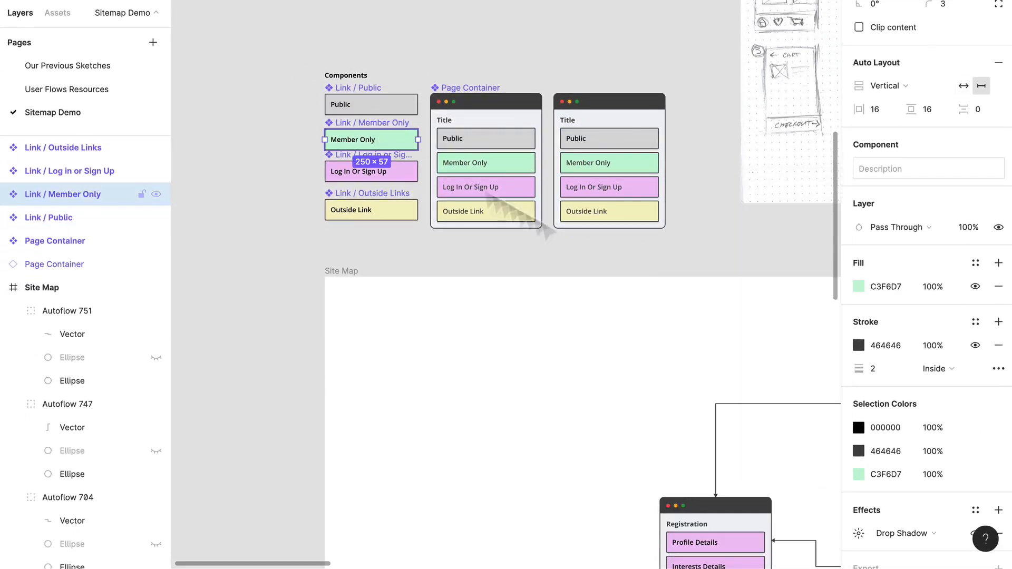
pyautogui.click(860, 293)
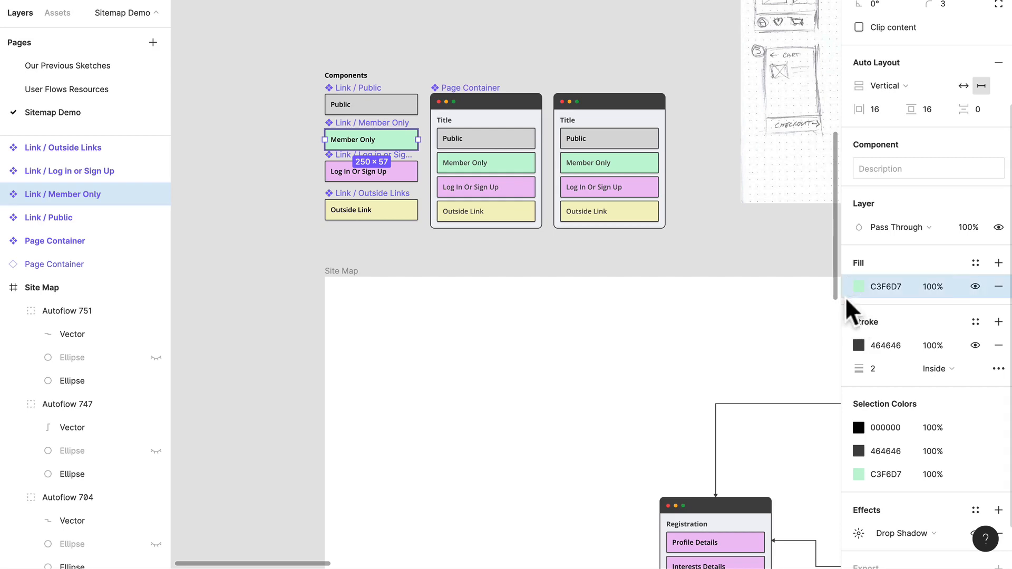
pyautogui.click(858, 473)
pyautogui.moveTo(765, 295); pyautogui.dragTo(593, 227)
# Step: Change the Link / Log in or Sign Up component's pink fill to a neutral light grey
pyautogui.click(409, 178)
pyautogui.click(860, 289)
pyautogui.moveTo(748, 264); pyautogui.dragTo(415, 219)
# Step: Set the Link / Outside Links component's fill to the light grey DDDDDD and deselect it
pyautogui.click(414, 218)
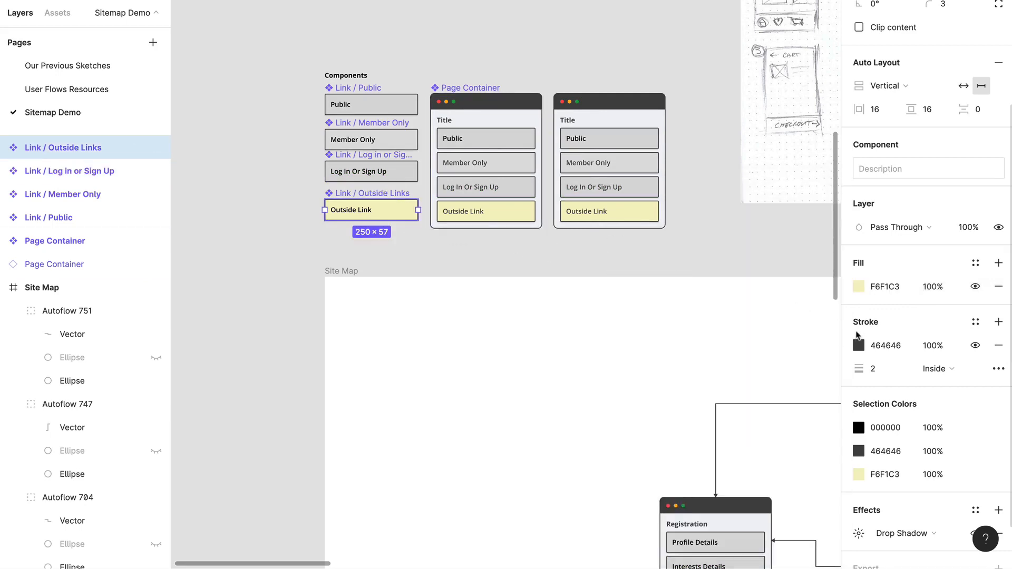
pyautogui.click(858, 287)
pyautogui.moveTo(734, 300); pyautogui.dragTo(656, 244)
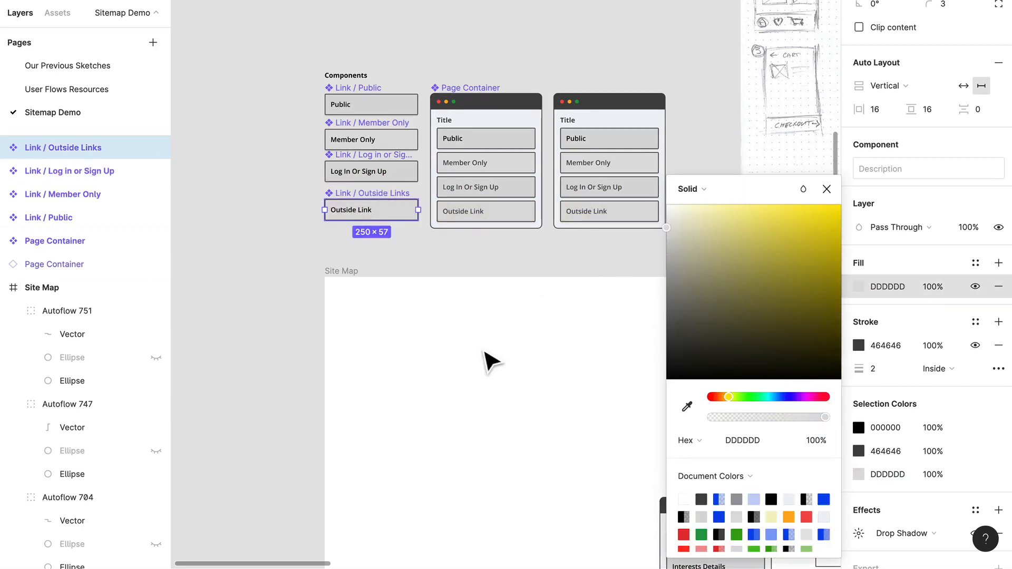
pyautogui.click(483, 353)
# Step: Inspect the all-grey site map, and undo the fill changes on all four link components
pyautogui.scroll(-7, 486, 352)
pyautogui.scroll(-3, 488, 352)
pyautogui.hscroll(7, 490, 351)
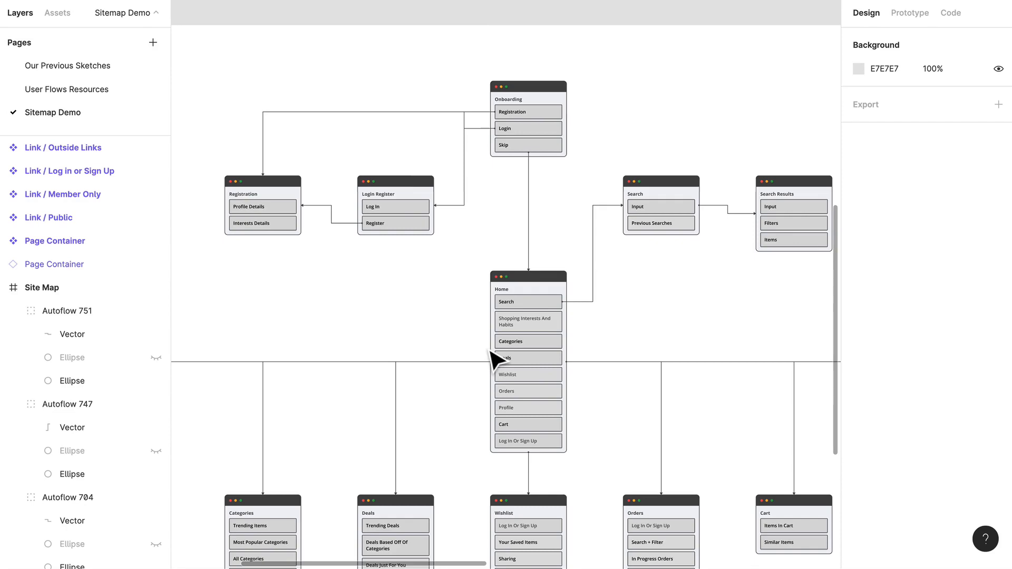
pyautogui.scroll(-5, 490, 352)
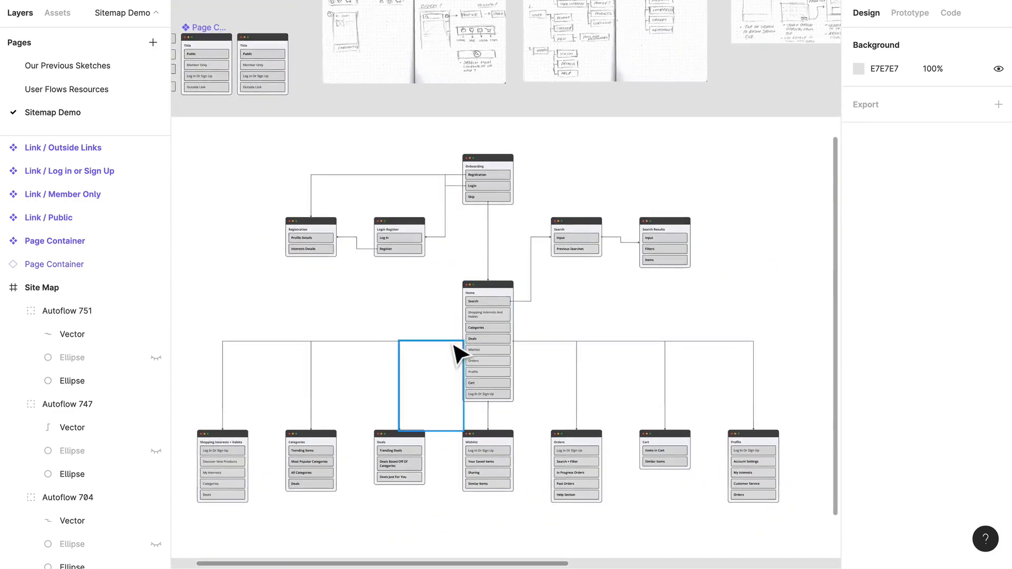
pyautogui.press('super+z')
pyautogui.press('super+z')
pyautogui.press('super+z')
pyautogui.press('super+z')
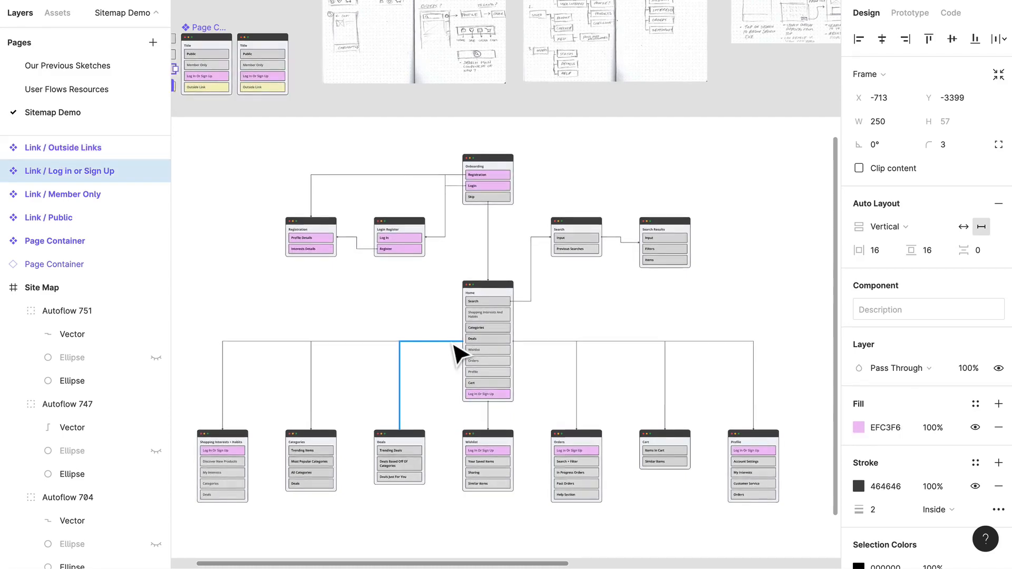
pyautogui.press('super+z')
pyautogui.press('super+z')
pyautogui.press('super+z')
pyautogui.press('super+z')
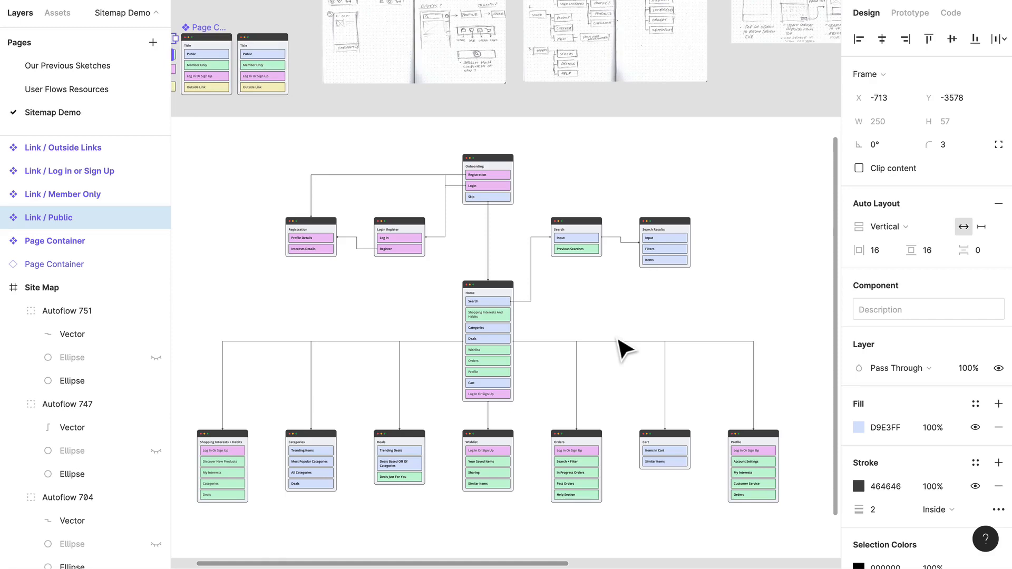
# Step: Examine the color-coded links on the Home page and how they connect to the surrounding site map pages
pyautogui.scroll(5, 625, 348)
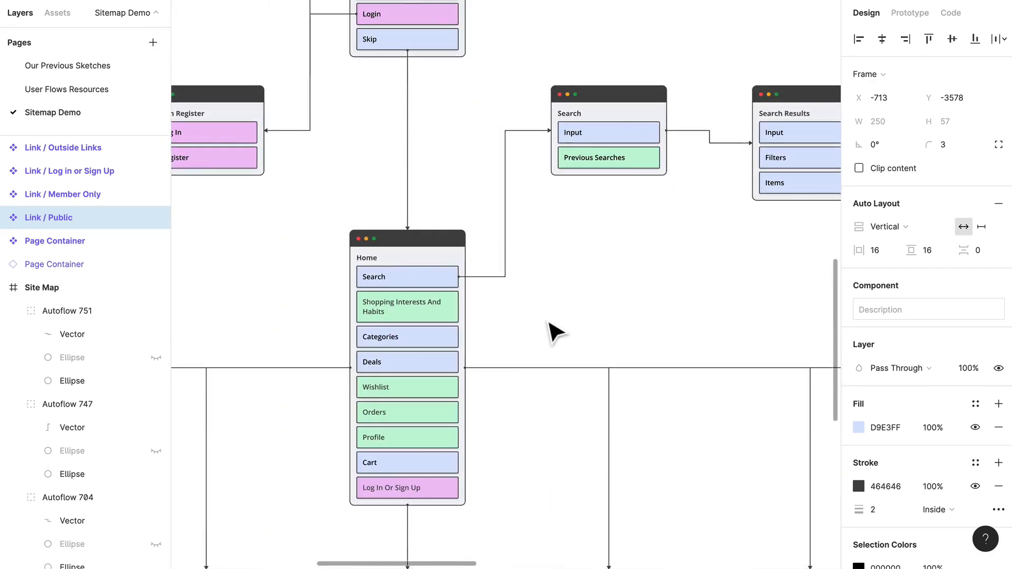
pyautogui.scroll(-1, 548, 323)
pyautogui.hscroll(-1, 549, 322)
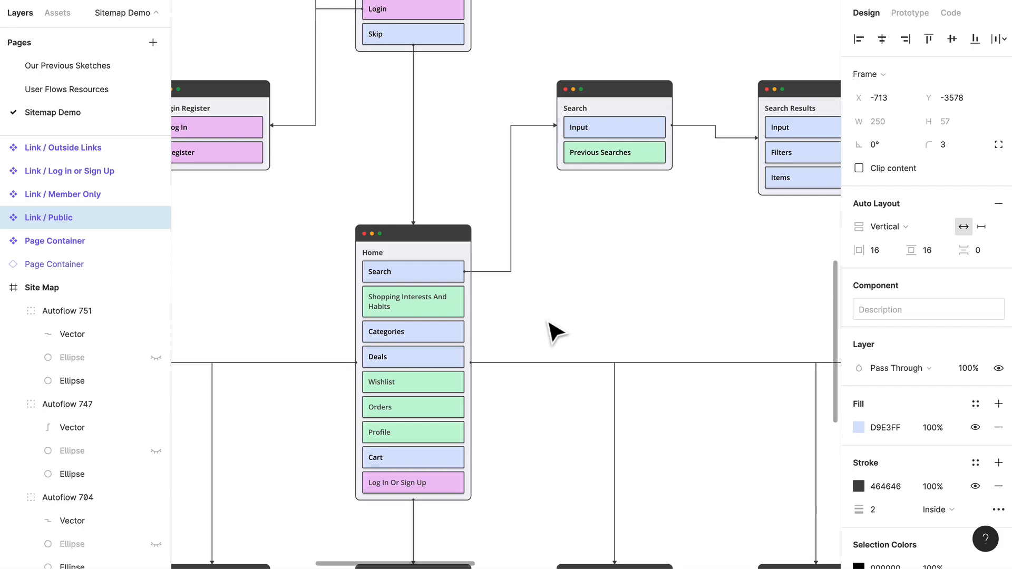
pyautogui.scroll(2, 556, 332)
pyautogui.hscroll(-2, 556, 332)
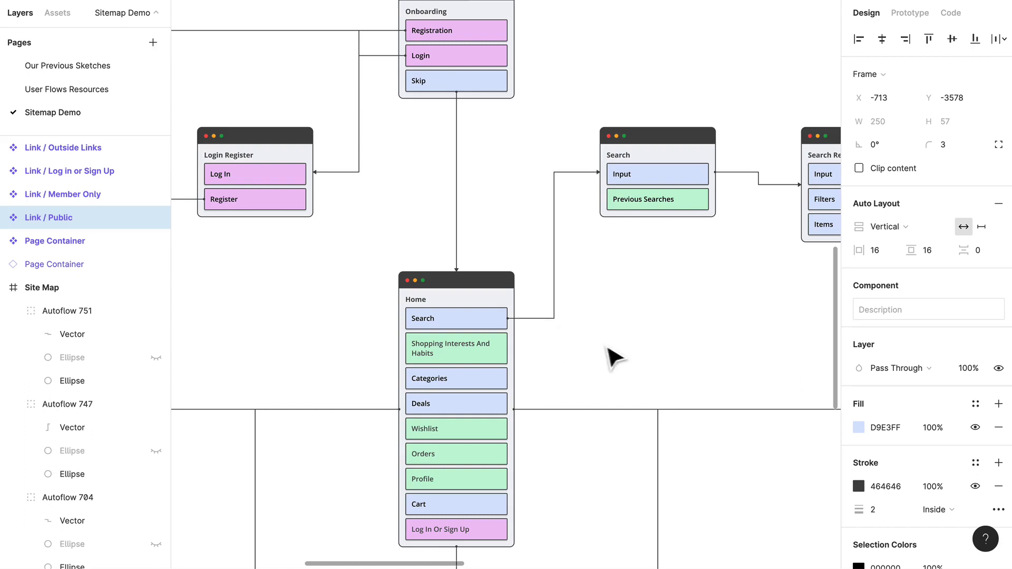
pyautogui.keyDown('ctrl'); pyautogui.scroll(-3, 619, 346); pyautogui.keyUp('ctrl')
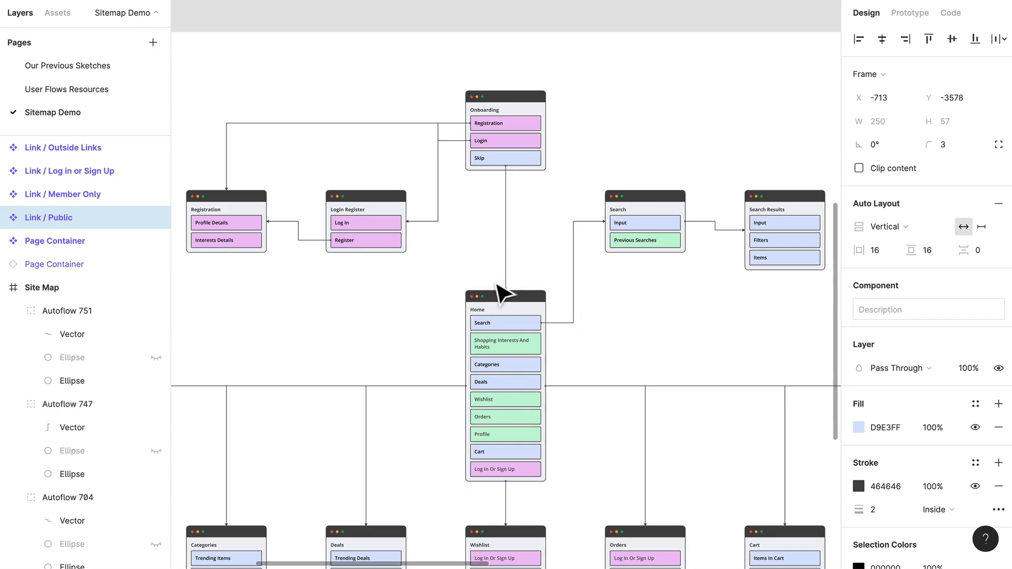
pyautogui.scroll(-5, 501, 294)
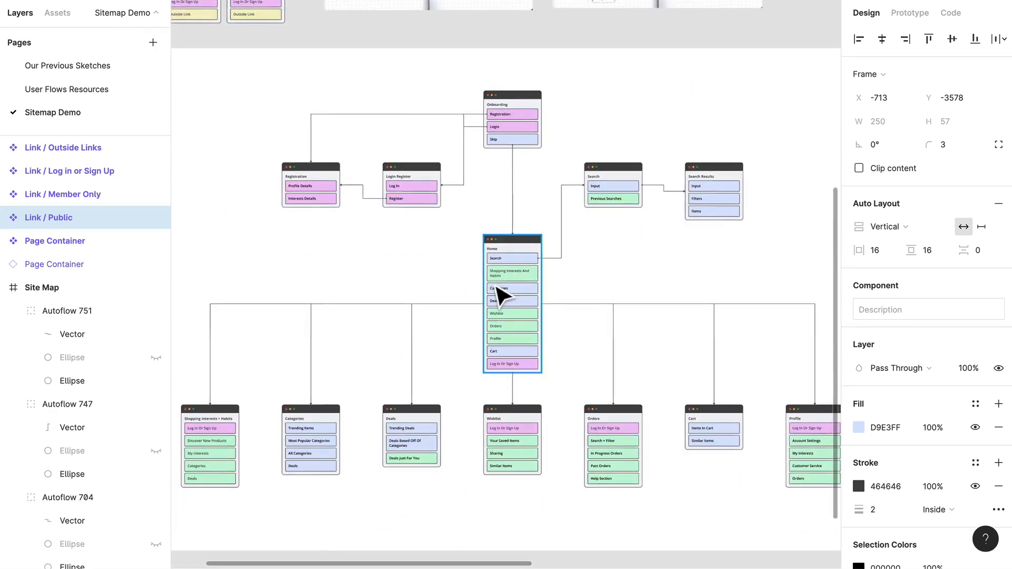